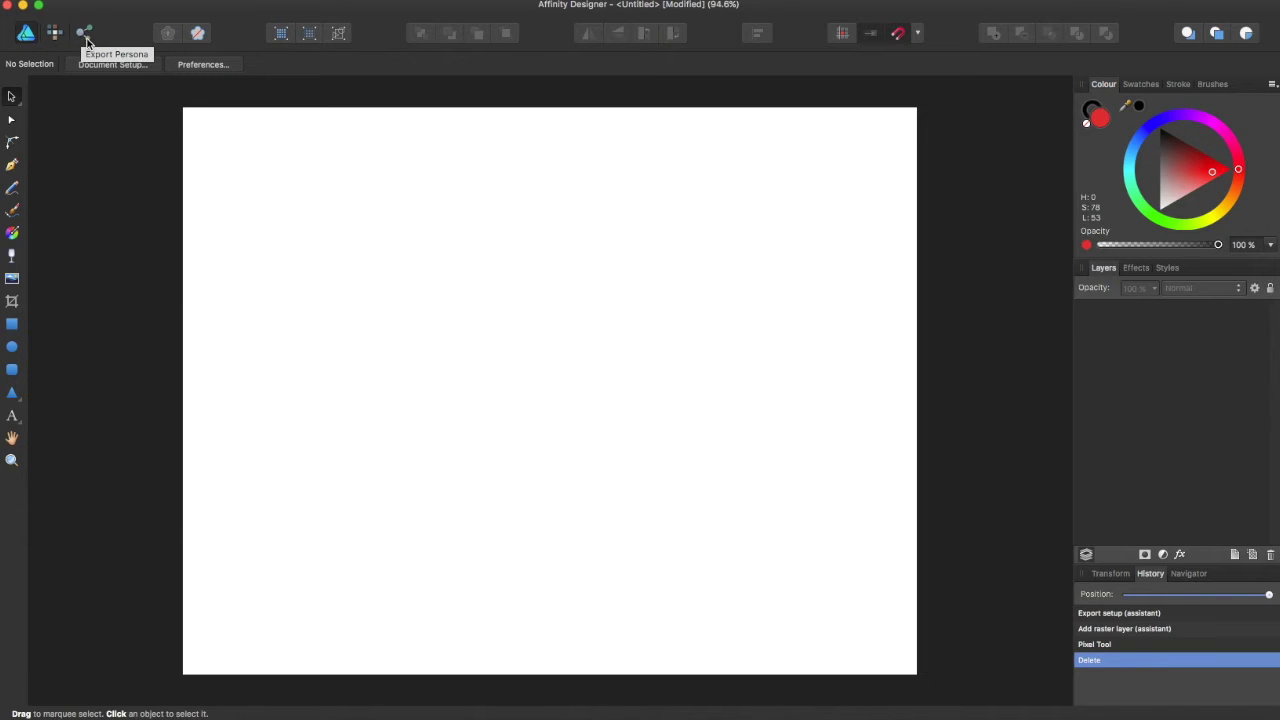
Briefly try the Export and Designer personas, then settle on the Pixel persona.
click(54, 36)
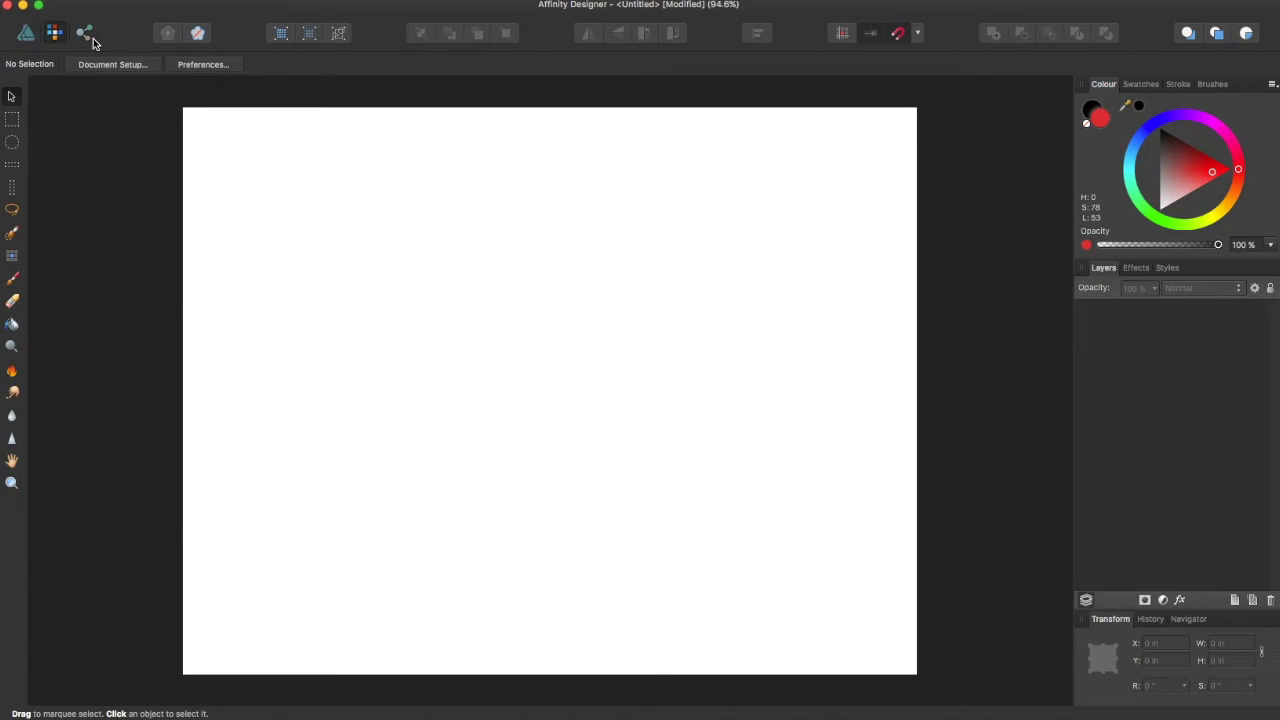
click(93, 37)
click(54, 37)
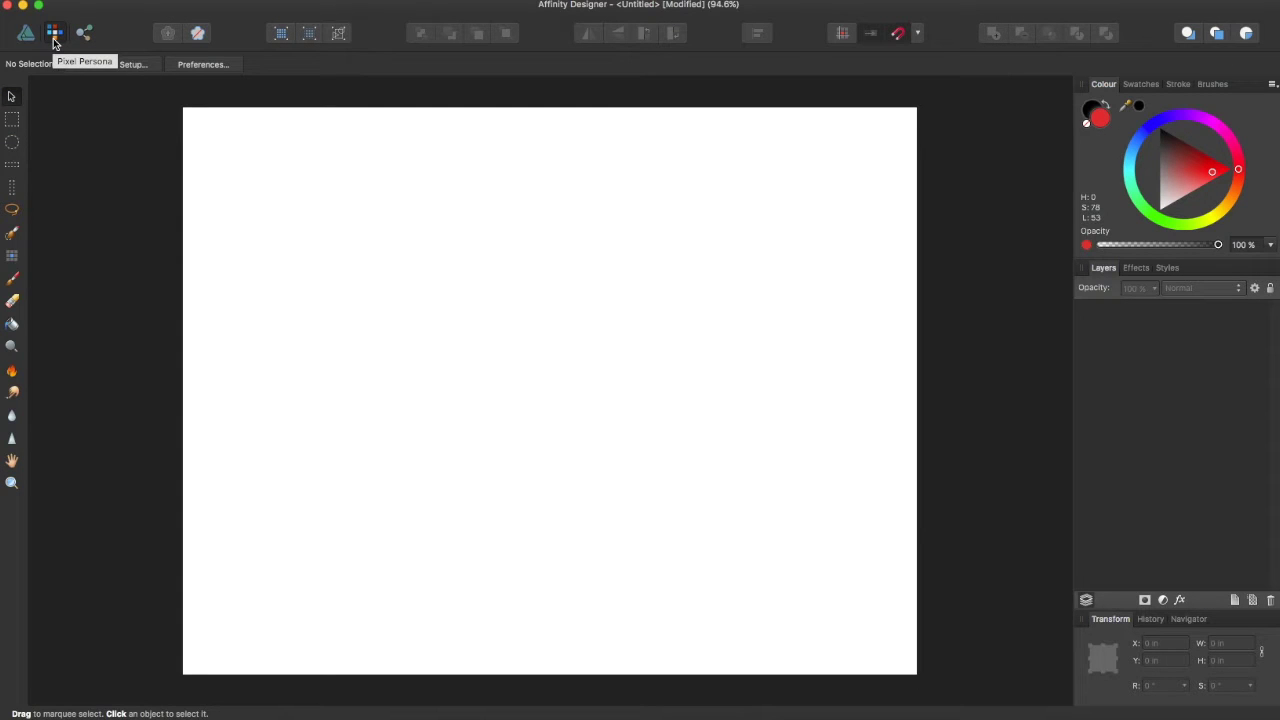
click(28, 36)
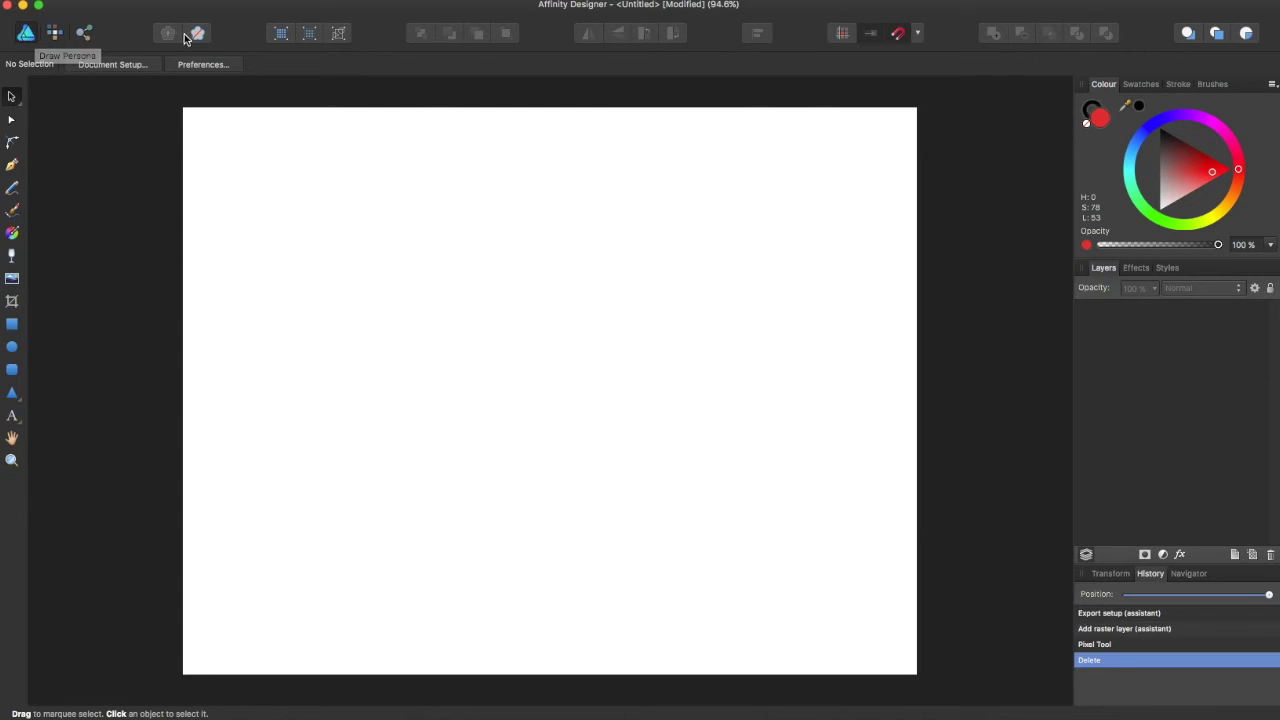
click(55, 34)
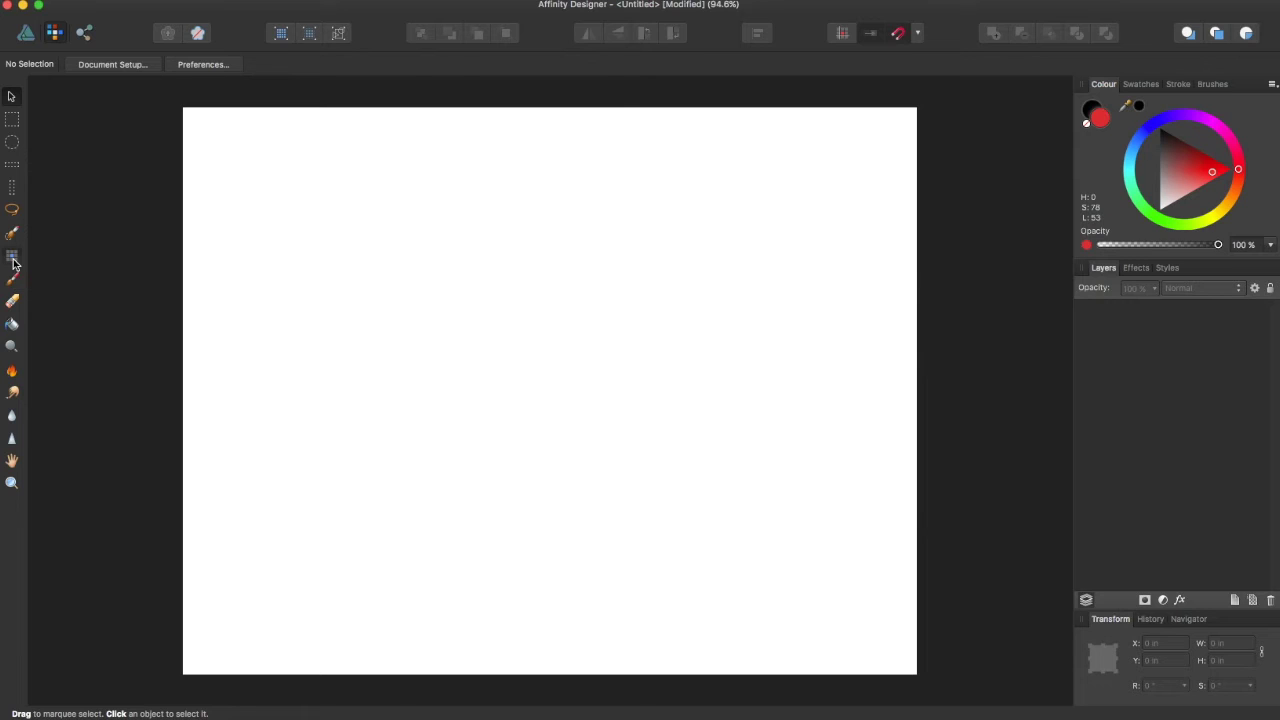
click(12, 258)
Paint a thin 1 px line down-right across the upper-left of the canvas, zooming to 200%.
click(240, 190)
drag(240, 190, 346, 250)
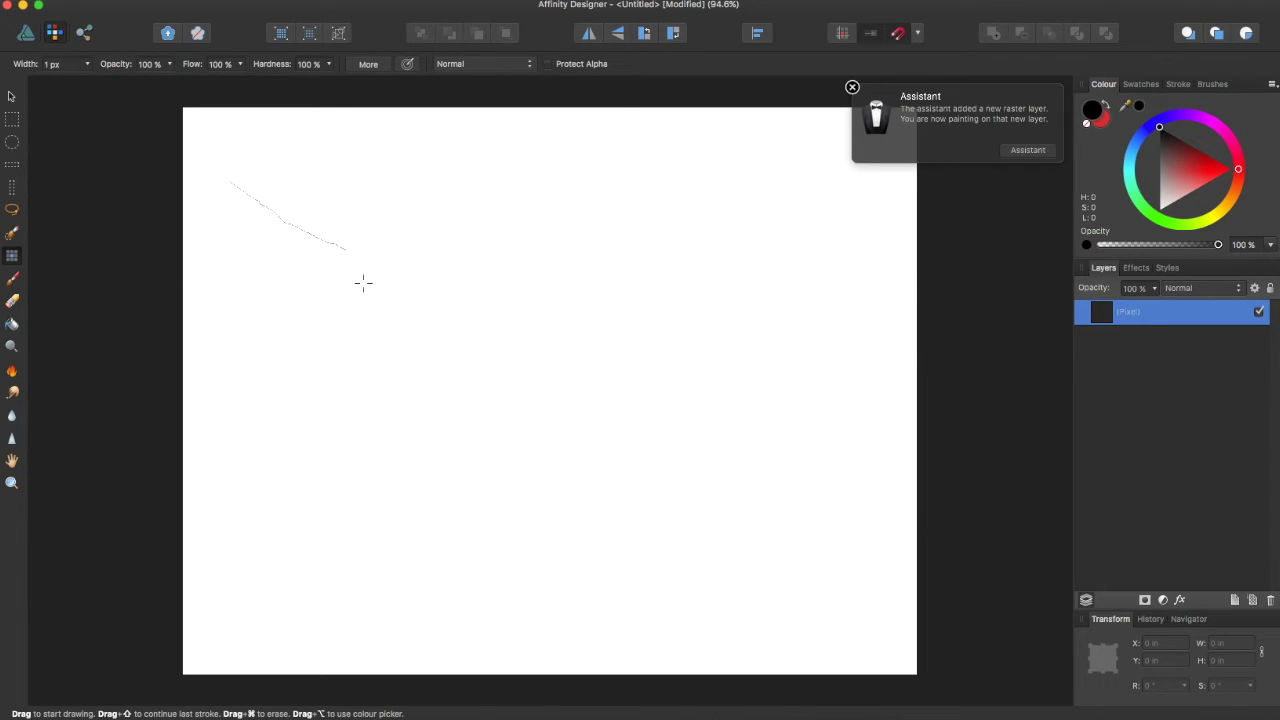
key(super+2)
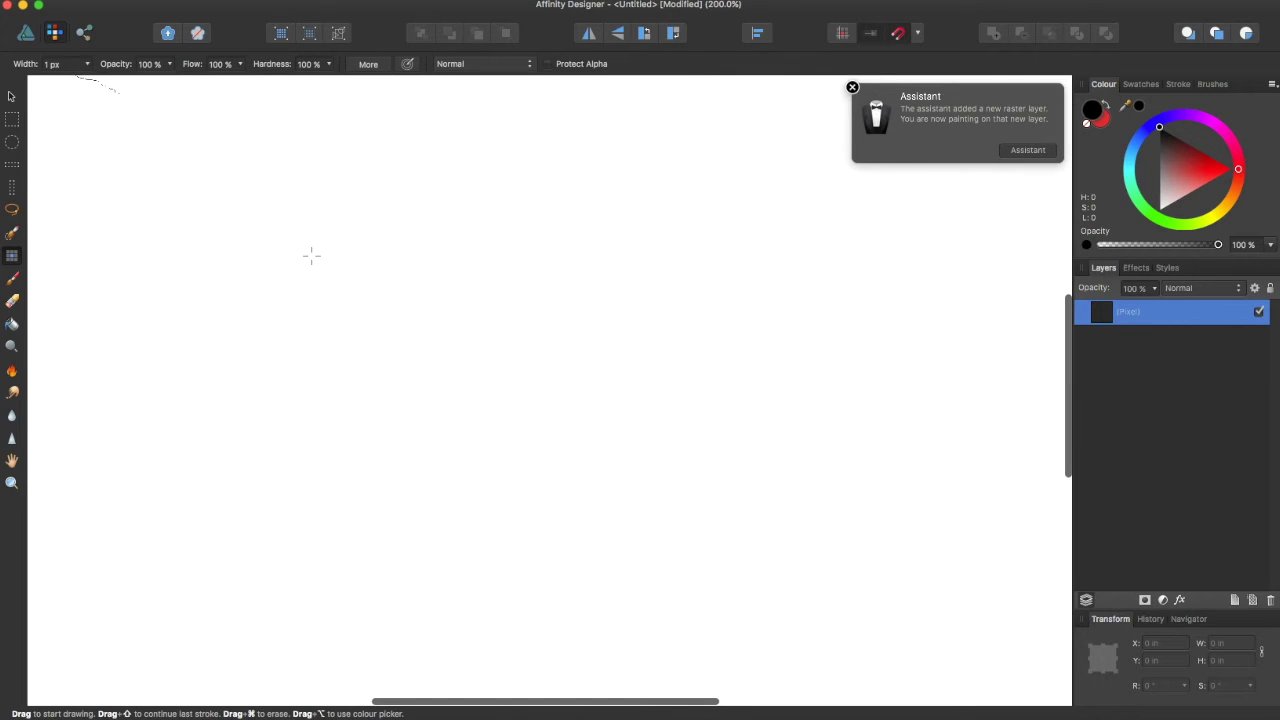
scroll(200, 220, up, 2)
scroll(185, 222, up, 3)
scroll(209, 214, left, 4)
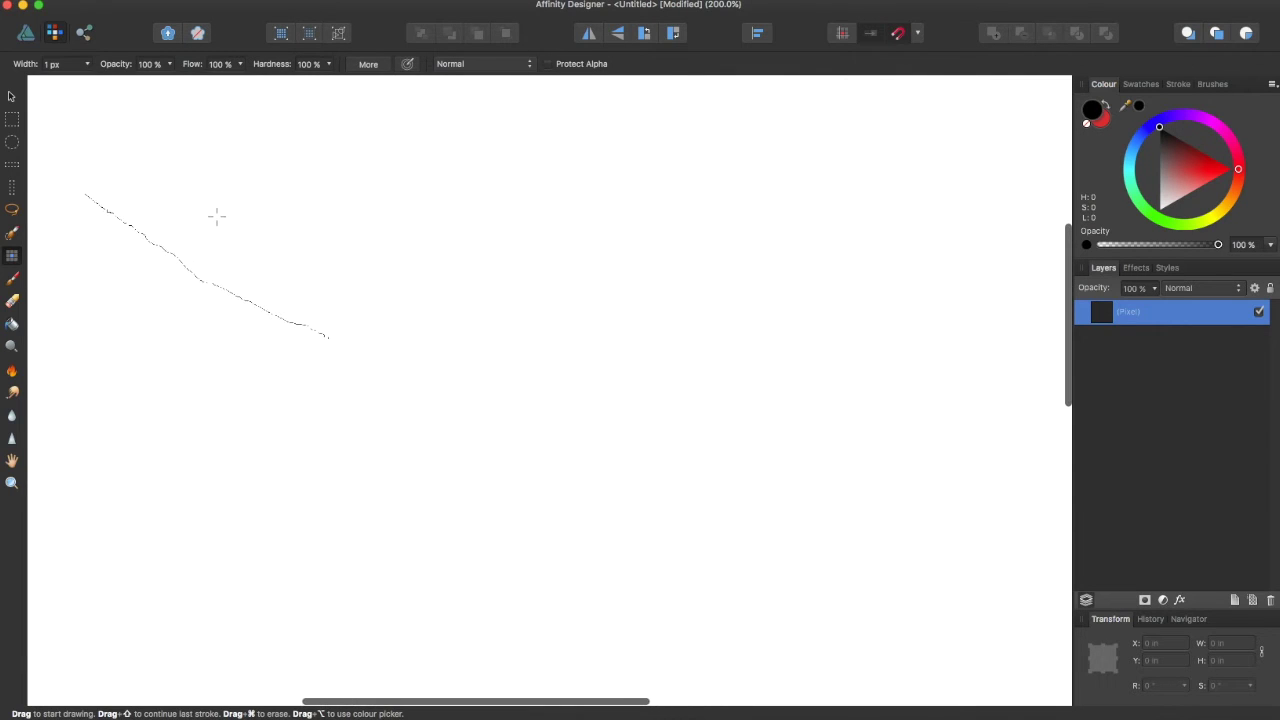
Zoom to 1250% to inspect the jagged pixels, then select the line with the Move Tool.
key(super+equal)
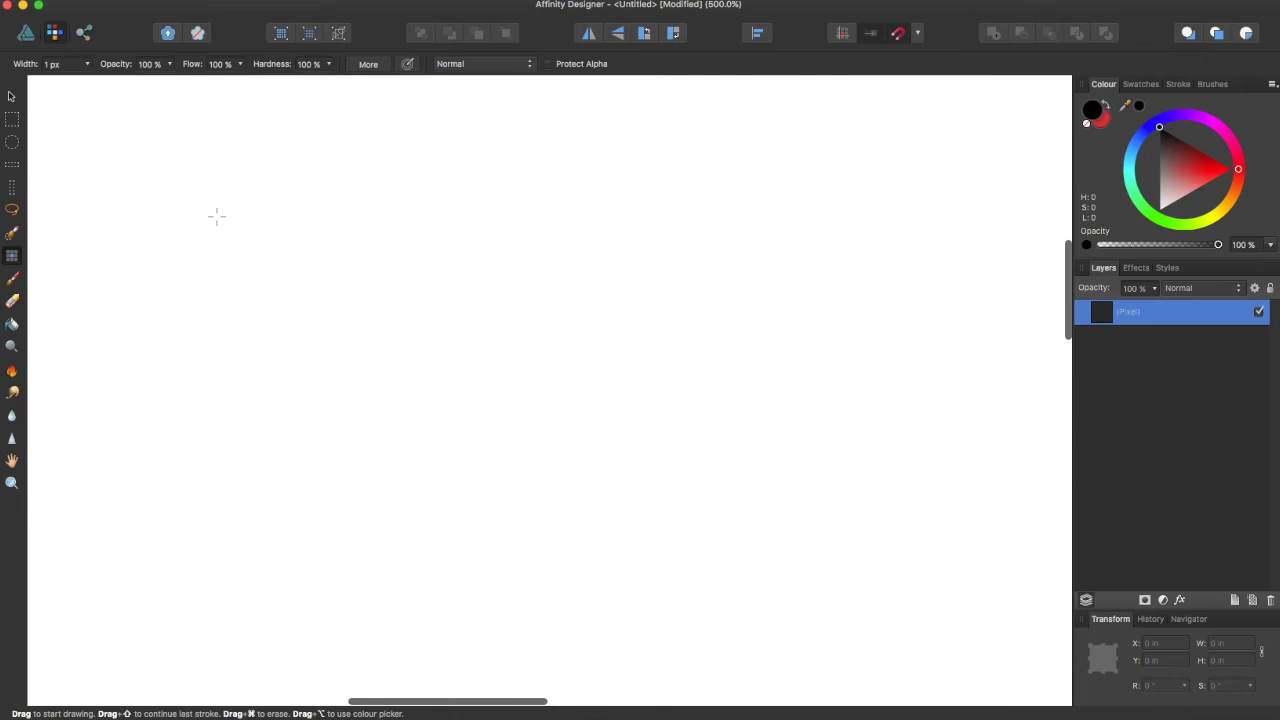
scroll(217, 216, left, 5)
scroll(217, 222, down, 1)
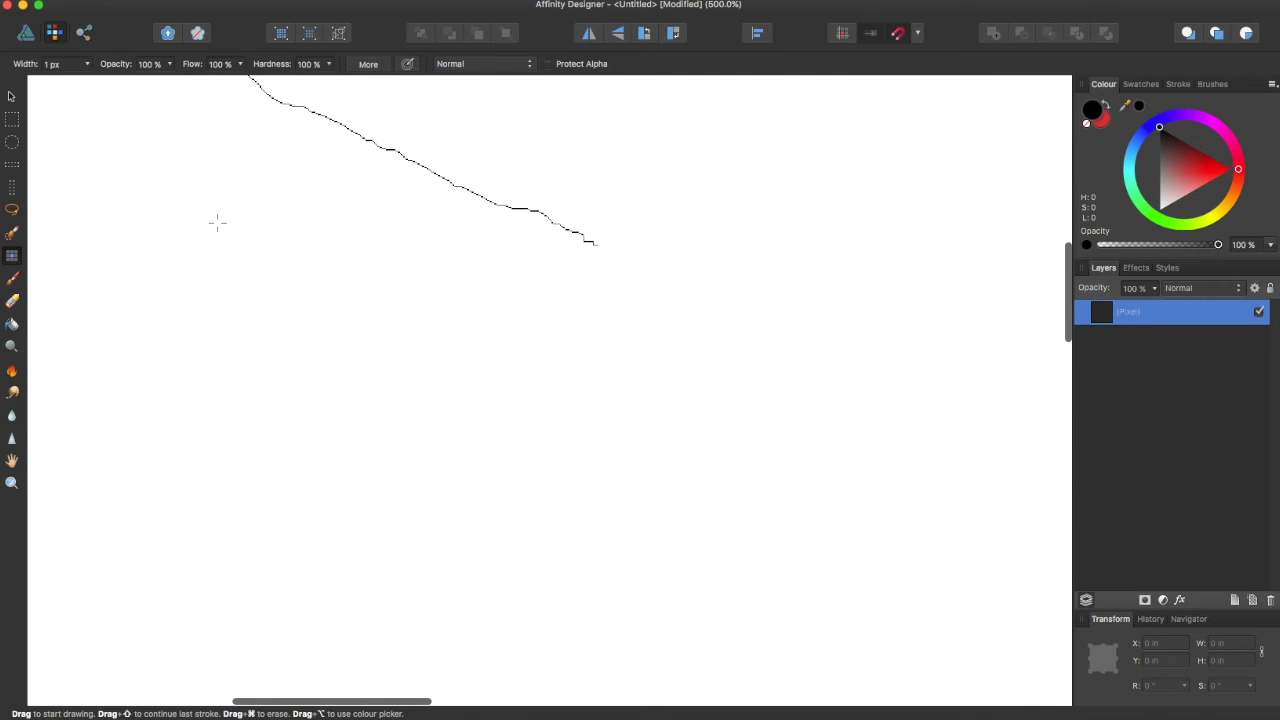
key(super+equal)
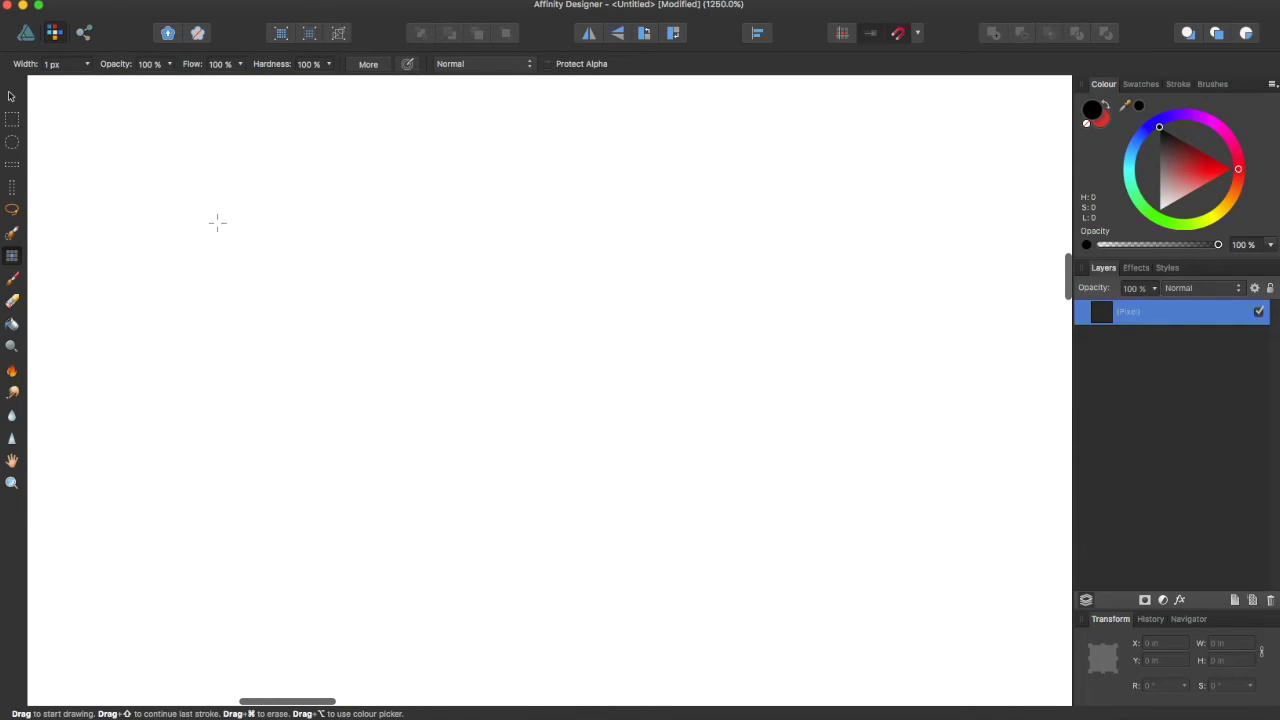
scroll(217, 222, up, 5)
scroll(220, 211, down, 1)
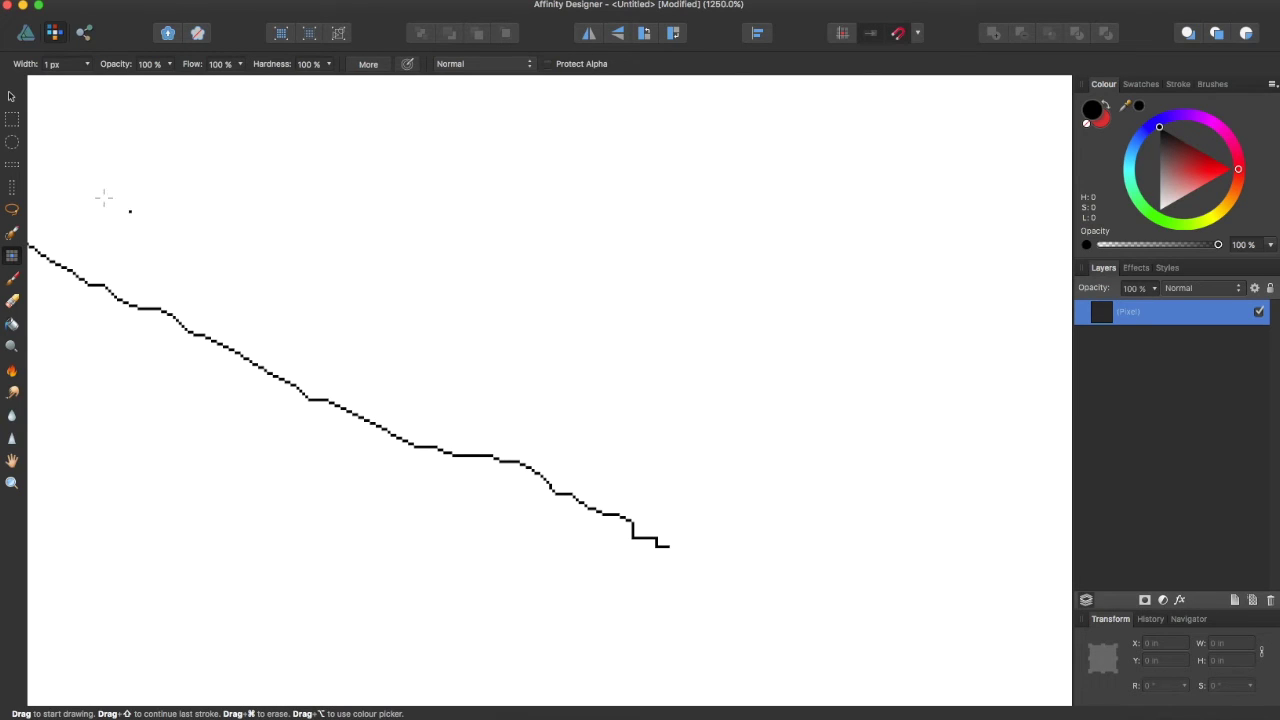
click(11, 96)
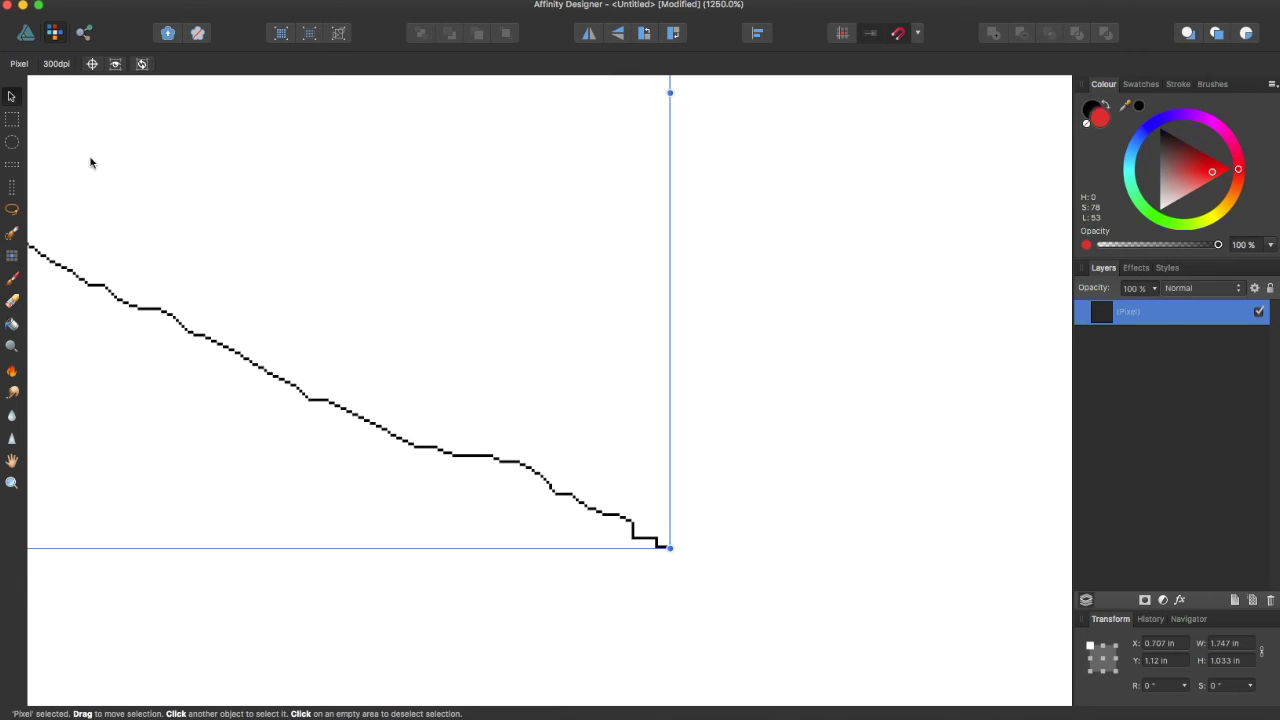
Set the Pixel Tool width to 47 px and paint a thick black blob above the thin line.
click(16, 256)
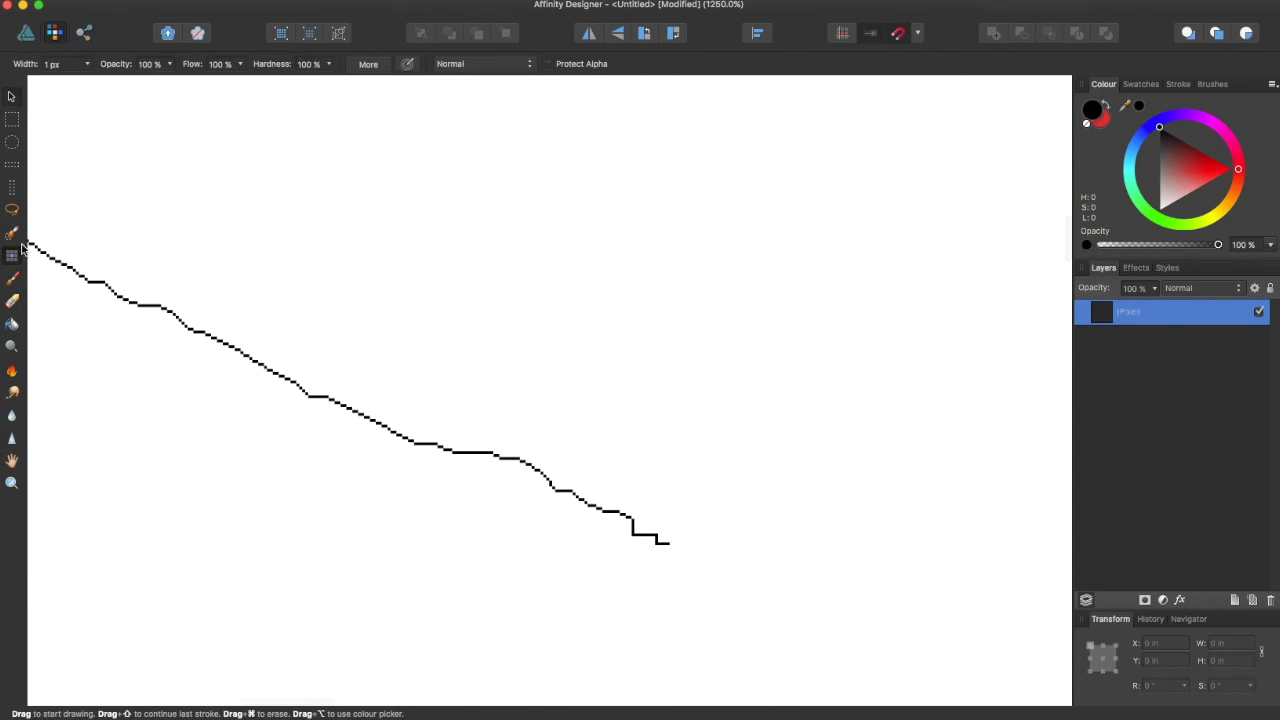
click(85, 66)
drag(88, 84, 136, 84)
mouse_move(268, 197)
mouse_down()
mouse_move(373, 237)
mouse_move(503, 255)
mouse_move(513, 237)
mouse_move(728, 252)
mouse_move(831, 309)
mouse_move(761, 352)
mouse_move(600, 327)
mouse_move(633, 364)
mouse_move(802, 334)
mouse_up()
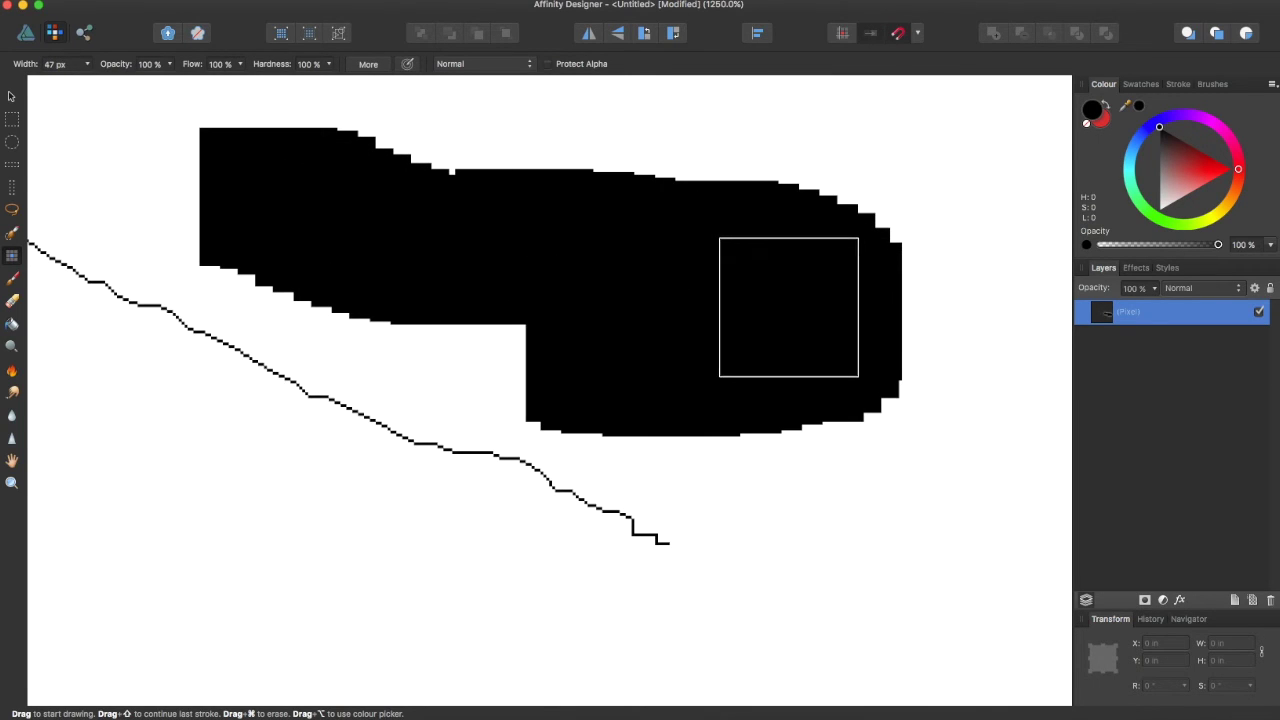
click(377, 280)
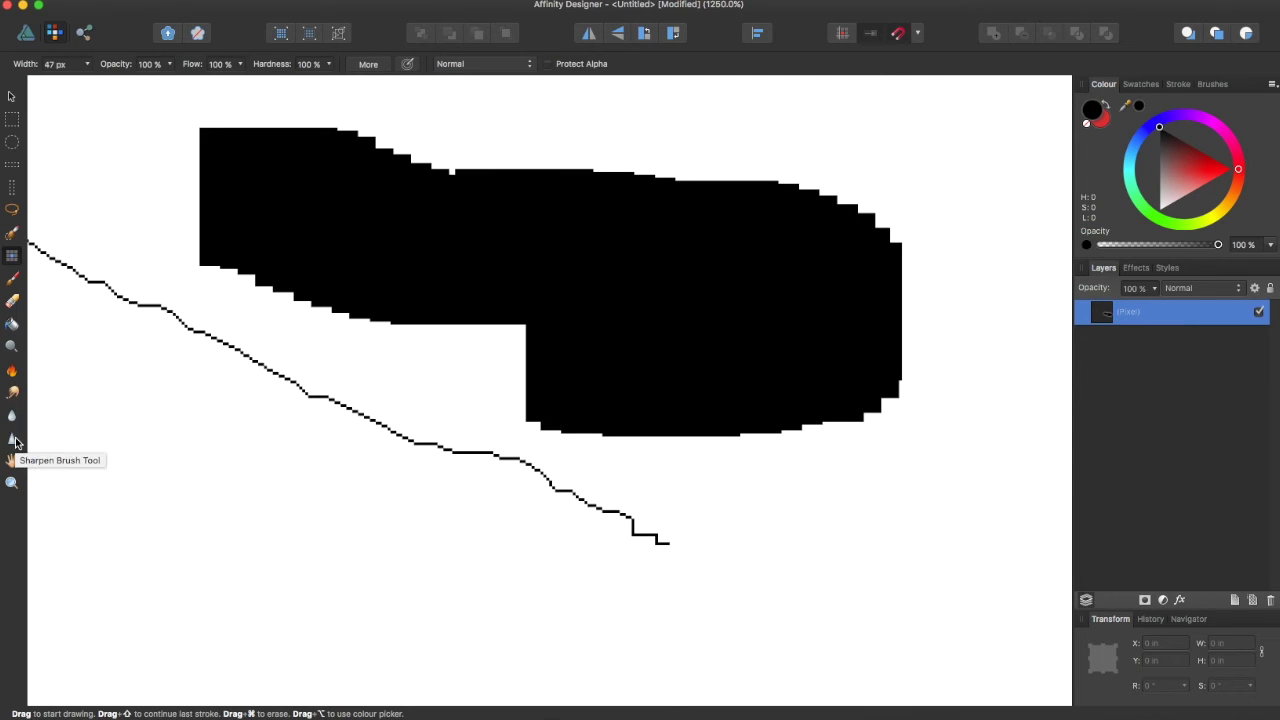
click(13, 440)
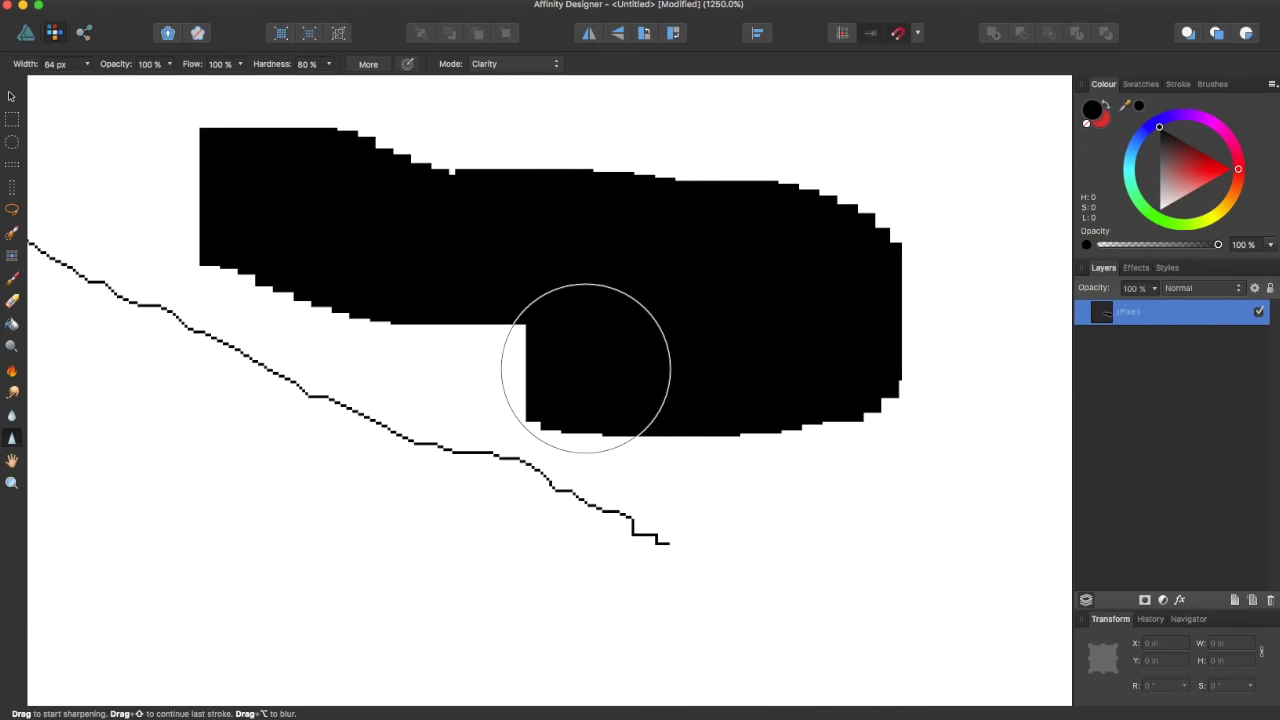
Delete the pixel layer holding the painted line and blob, leaving an empty layer list.
scroll(585, 368, right, 10)
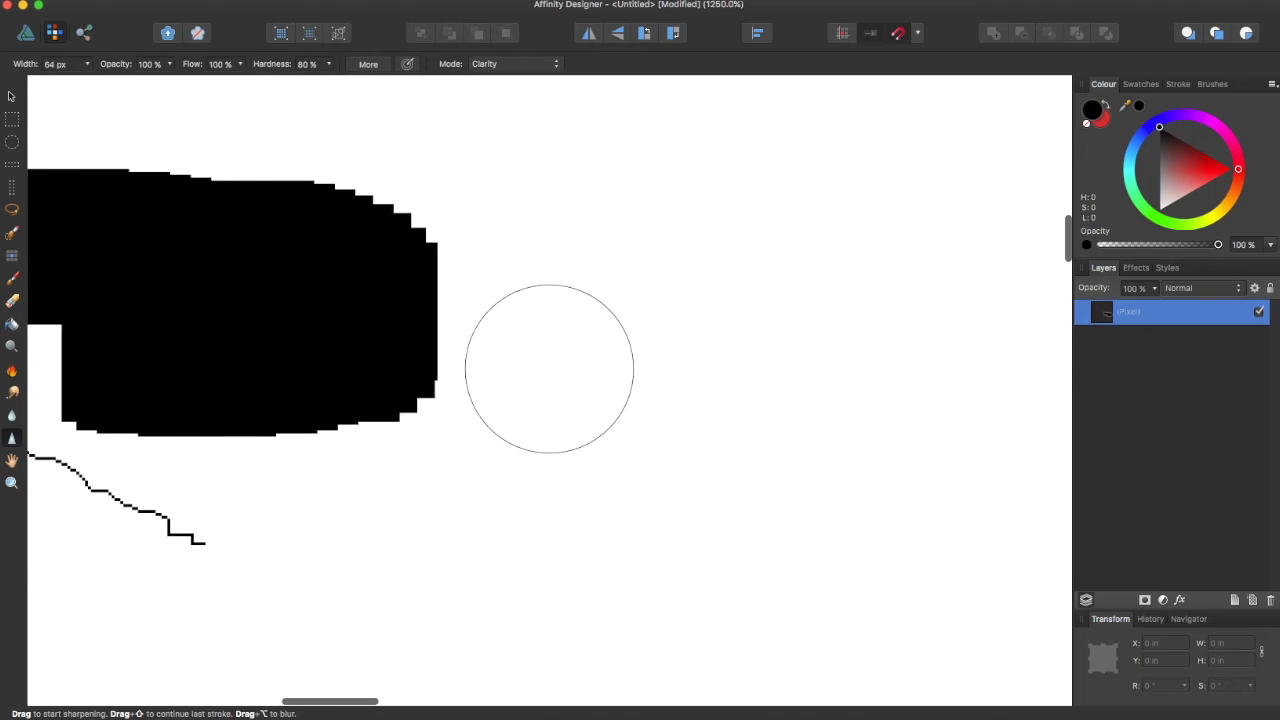
scroll(549, 366, left, 8)
click(26, 33)
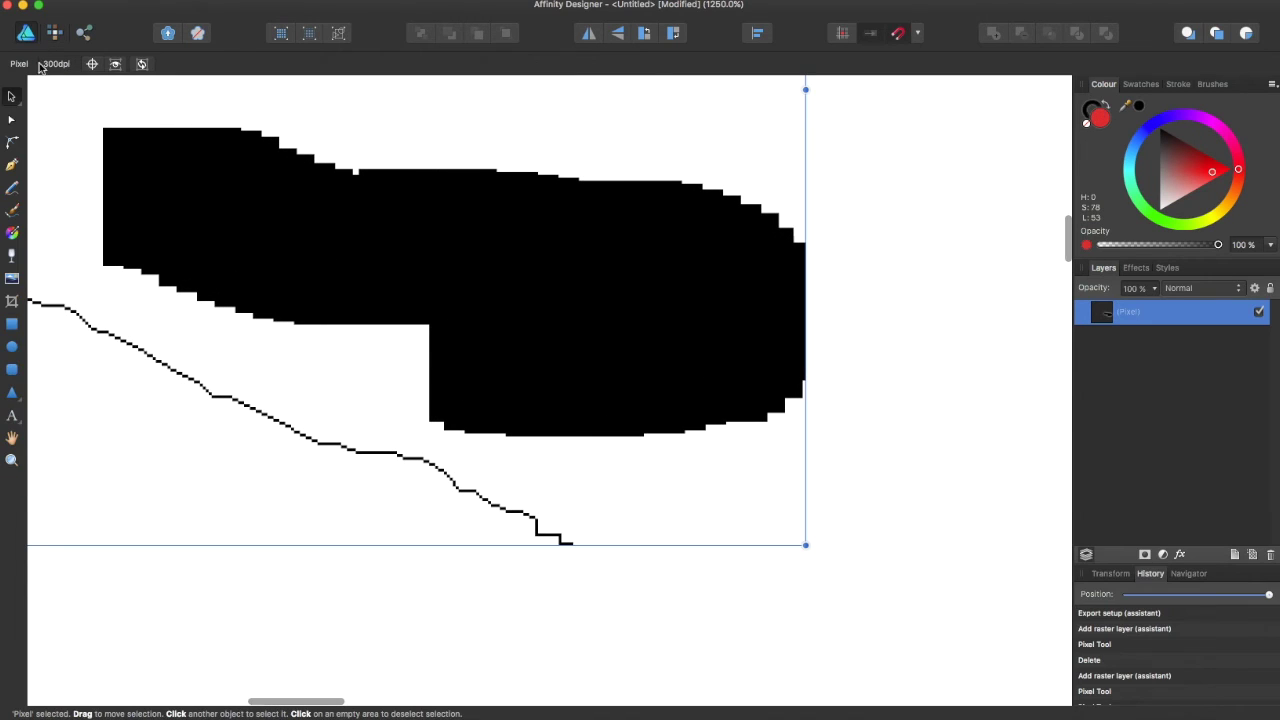
click(12, 440)
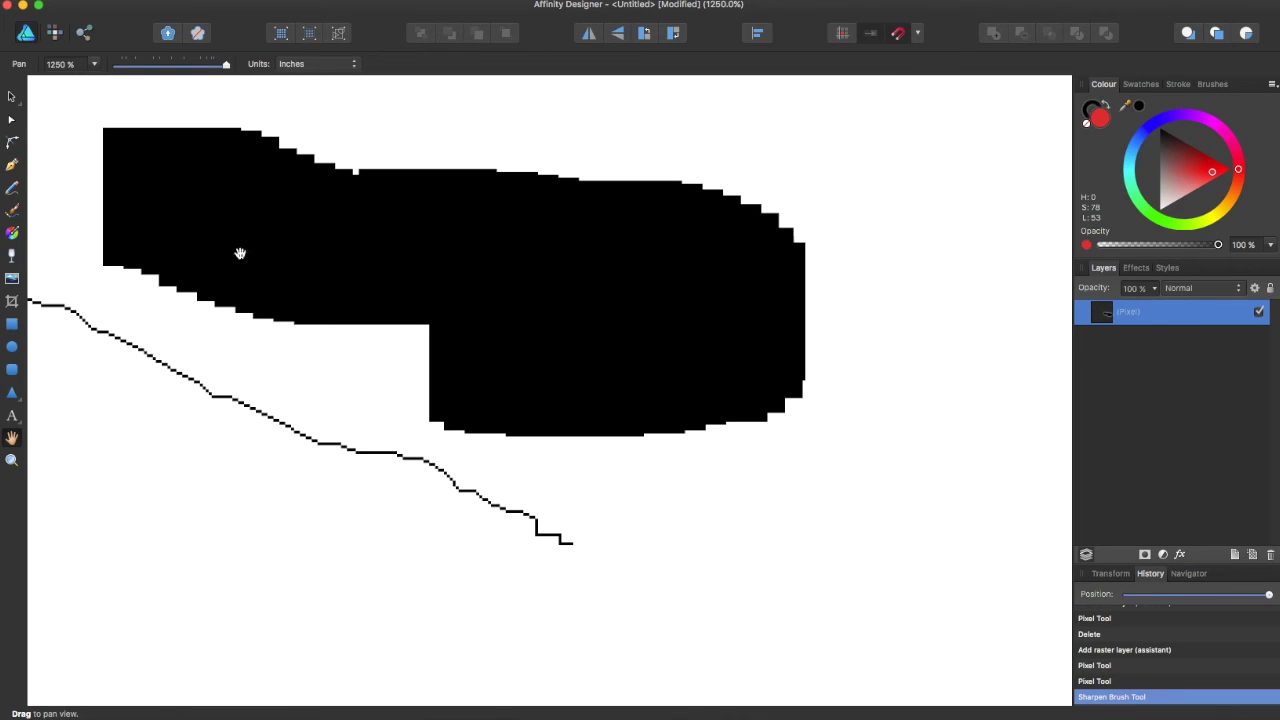
click(54, 33)
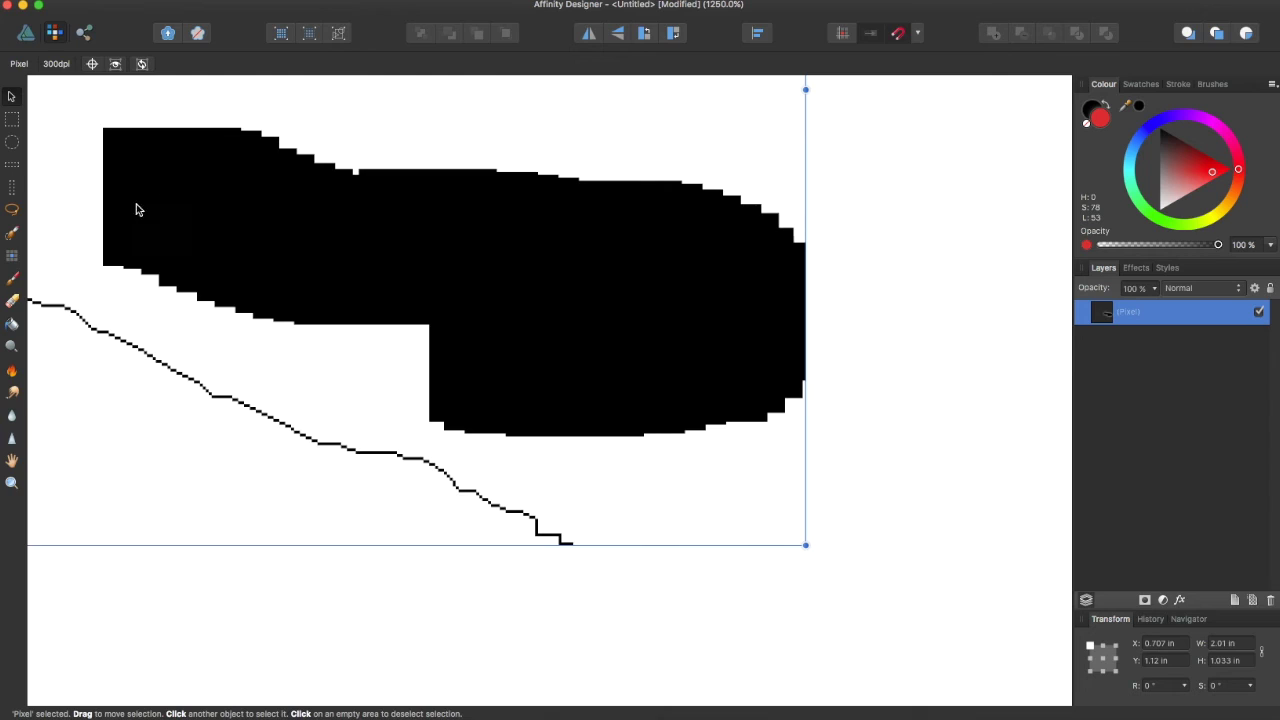
key(Delete)
scroll(150, 218, left, 2)
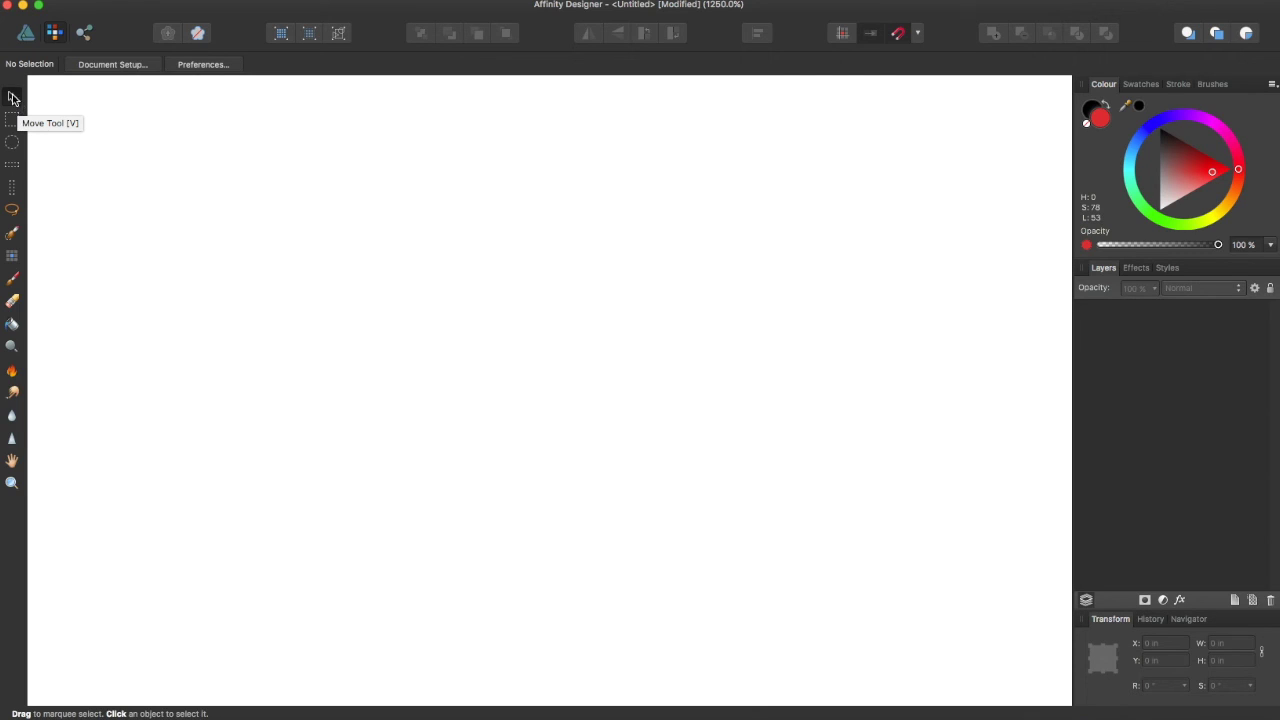
In the Designer persona, draw a thick black freehand wave with the Vector Brush Tool.
click(26, 33)
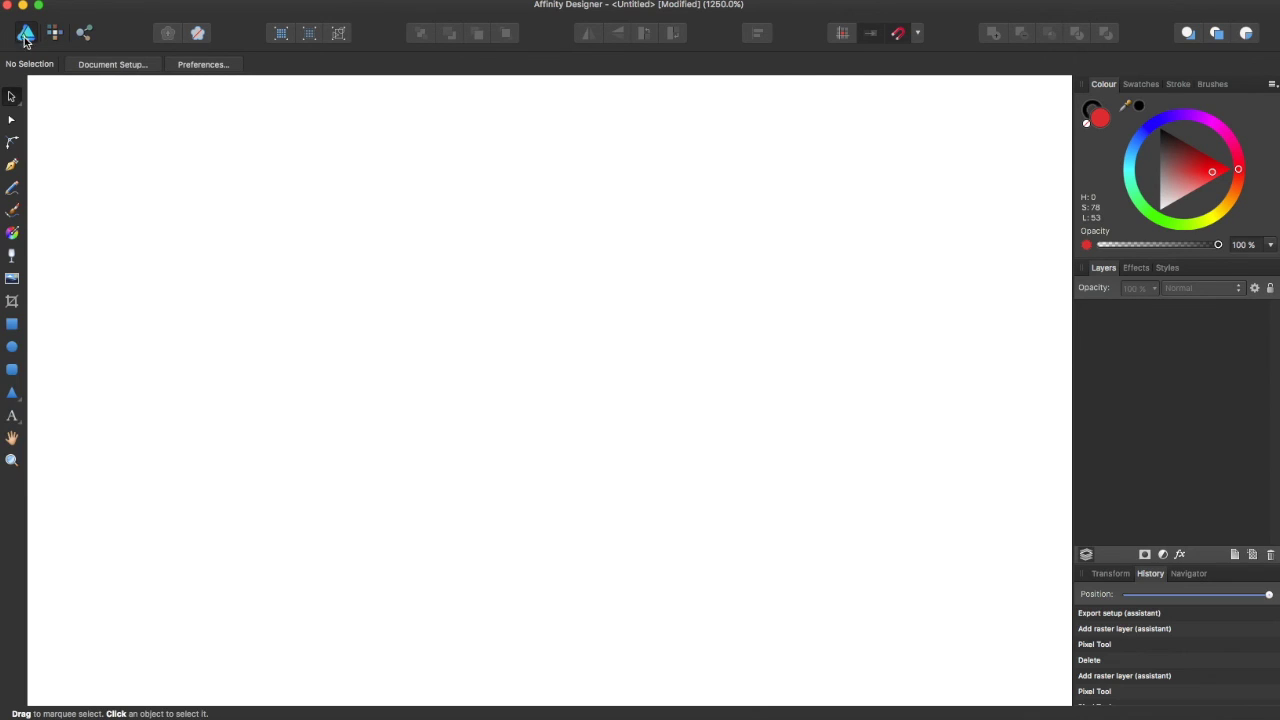
click(12, 210)
mouse_move(100, 208)
mouse_down()
mouse_move(149, 229)
mouse_move(423, 200)
mouse_move(611, 345)
mouse_up()
Enlarge the wavy curve by its corner handle, then paint a blocky pixel blob over it.
click(12, 96)
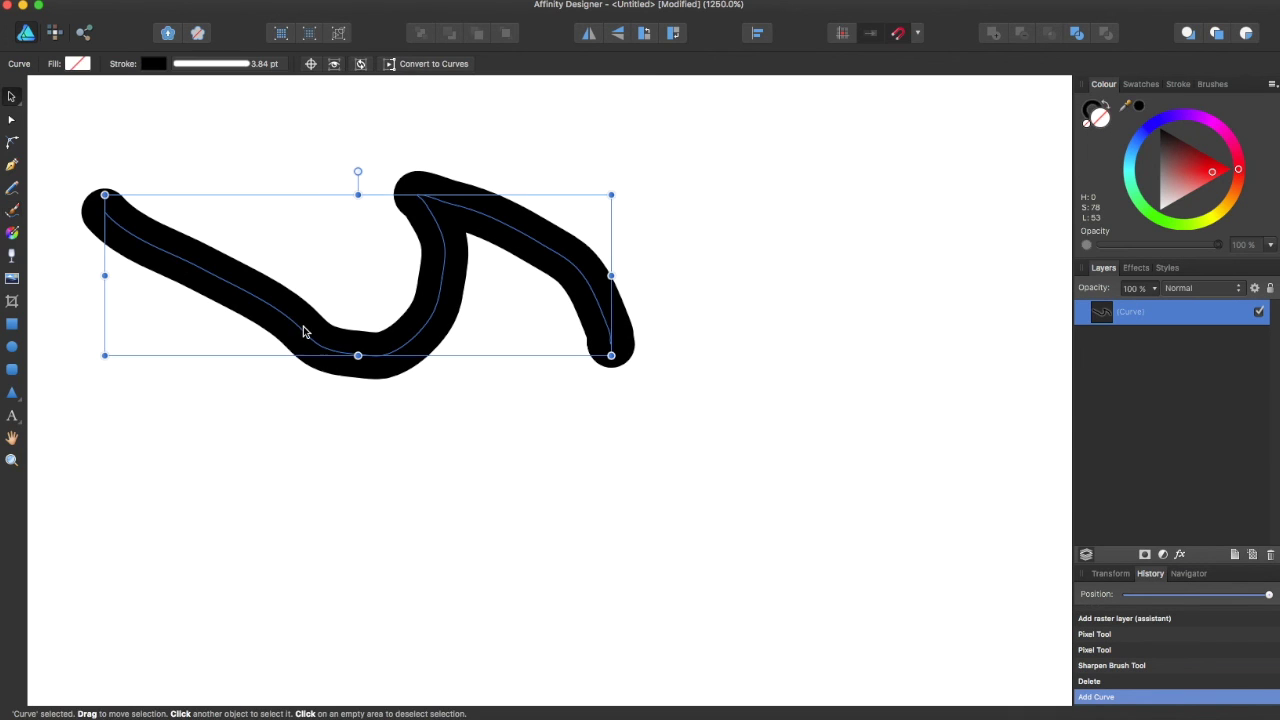
drag(611, 355, 647, 406)
click(54, 33)
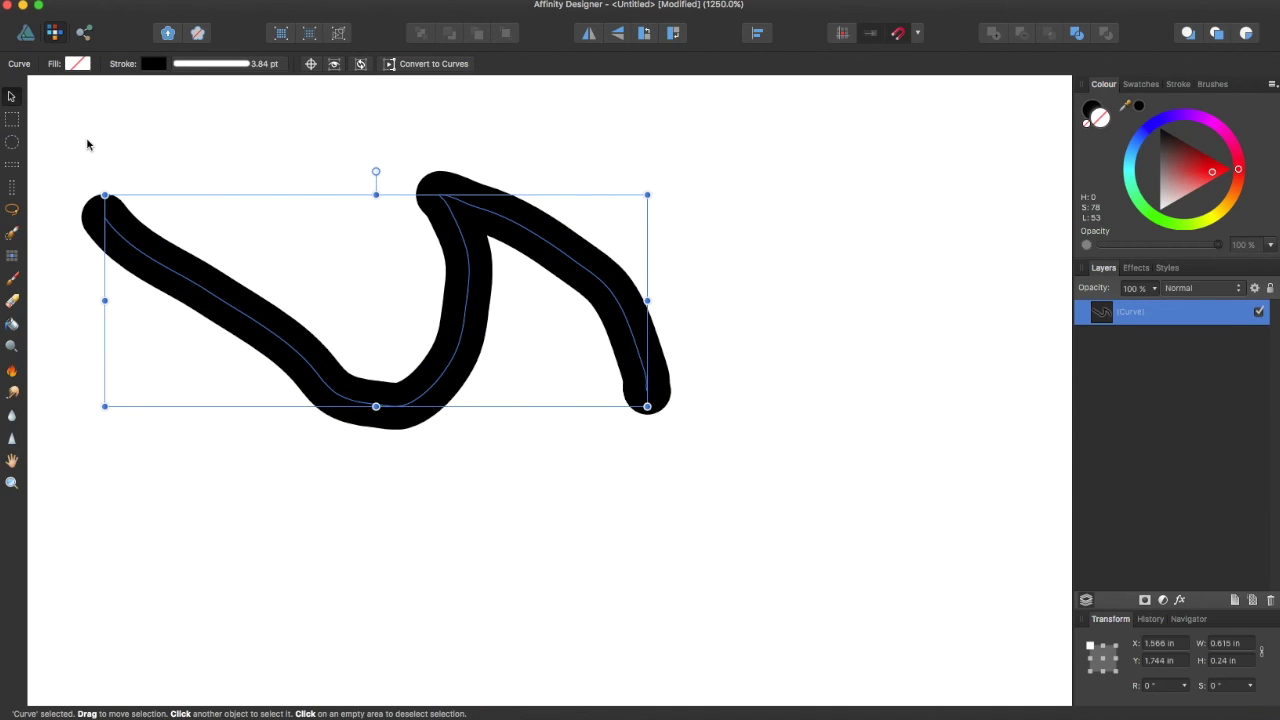
click(12, 255)
mouse_move(136, 261)
mouse_down()
mouse_move(489, 411)
mouse_move(511, 329)
mouse_move(425, 213)
mouse_move(725, 329)
mouse_move(741, 367)
mouse_move(438, 375)
mouse_move(74, 226)
mouse_move(27, 146)
mouse_up()
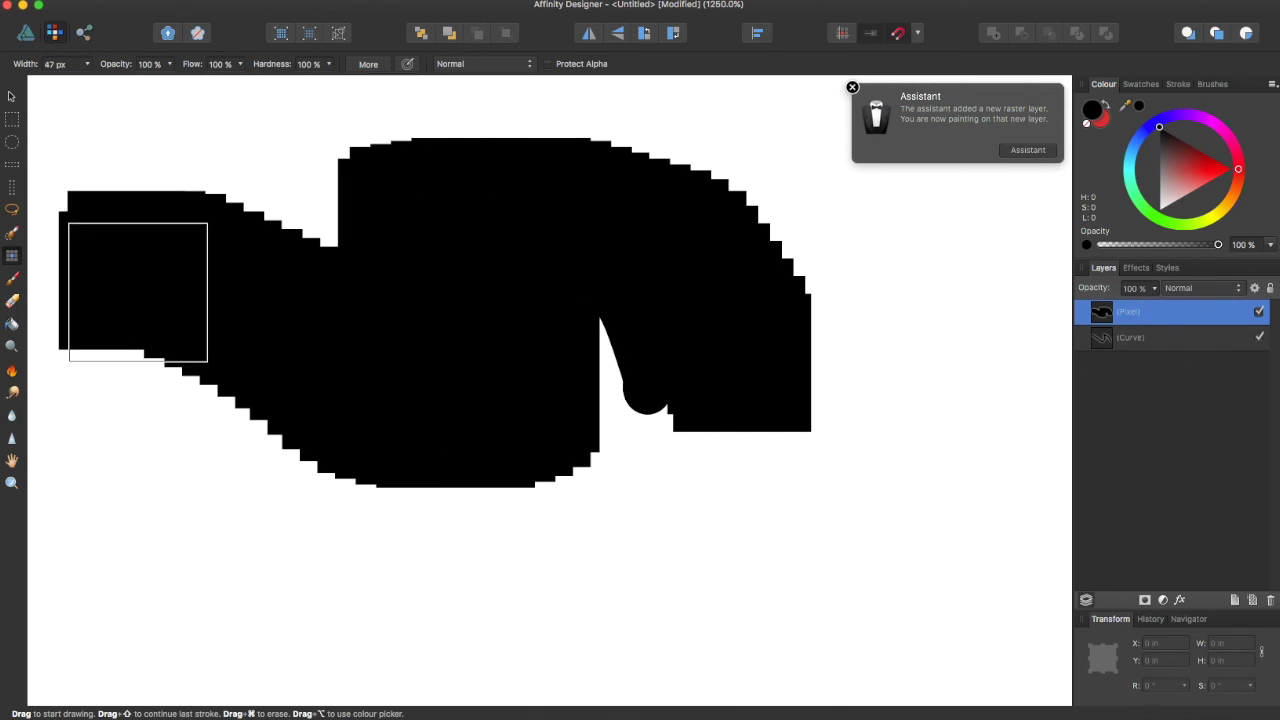
Shrink the pixel blob to 0.458 × 0.215 in and place it beside the curve's right end.
click(11, 96)
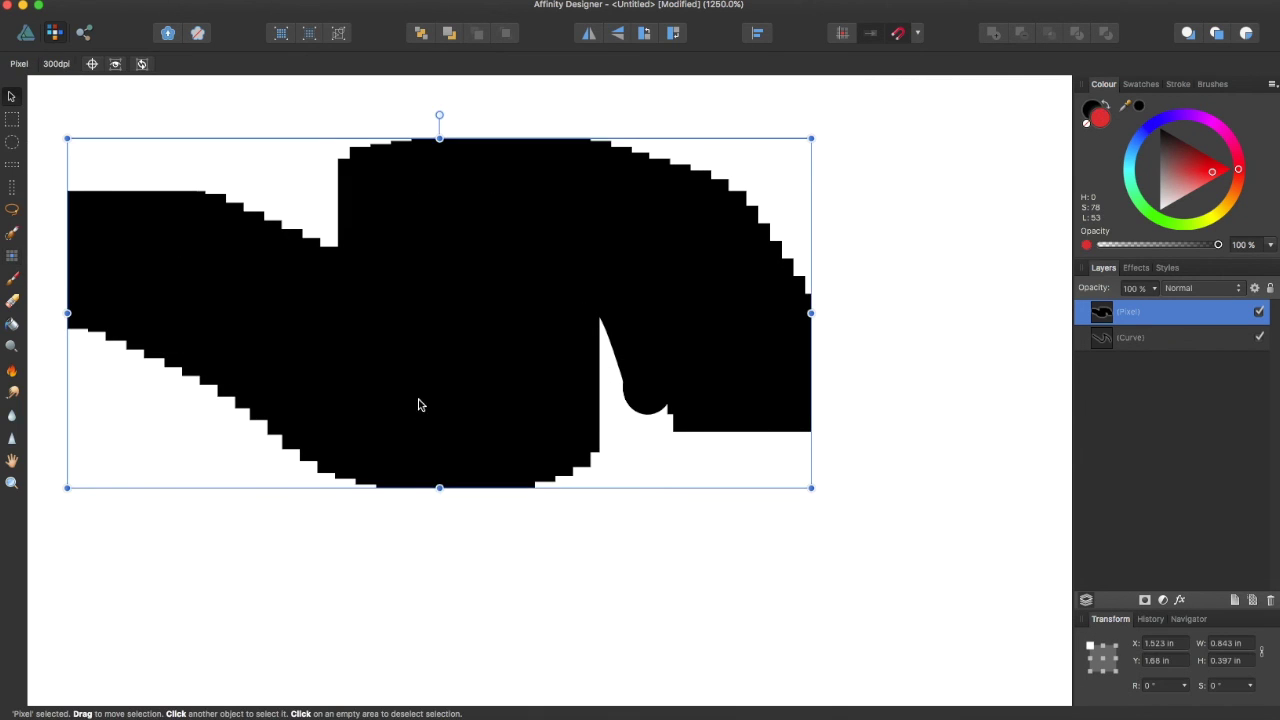
drag(420, 403, 611, 480)
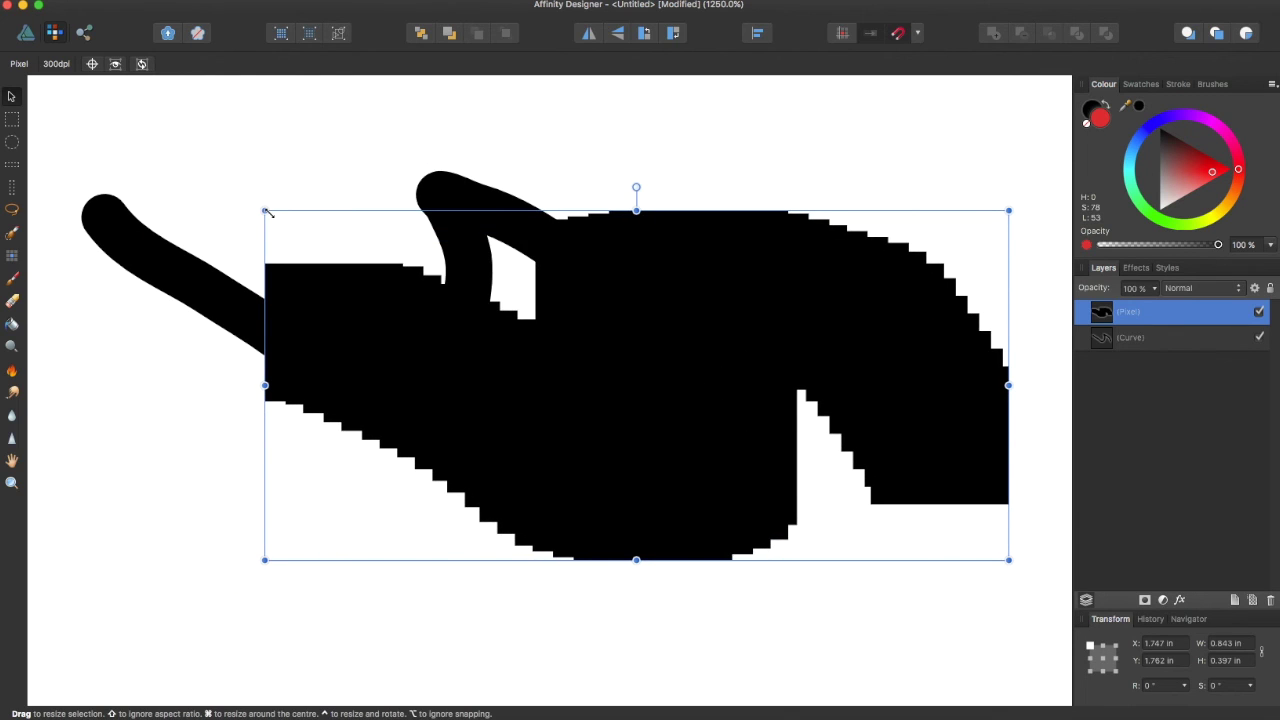
mouse_move(266, 210)
mouse_down()
mouse_move(85, 128)
mouse_move(540, 333)
mouse_move(432, 292)
mouse_move(620, 342)
mouse_up()
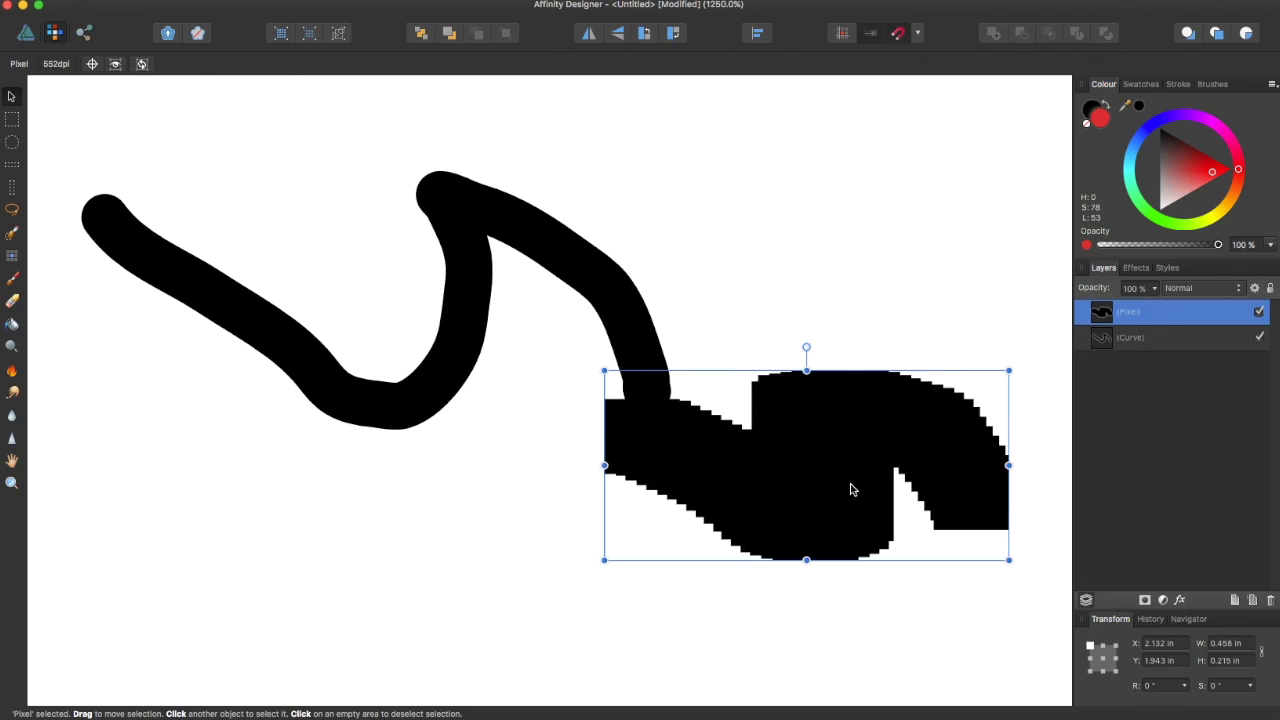
drag(838, 491, 881, 326)
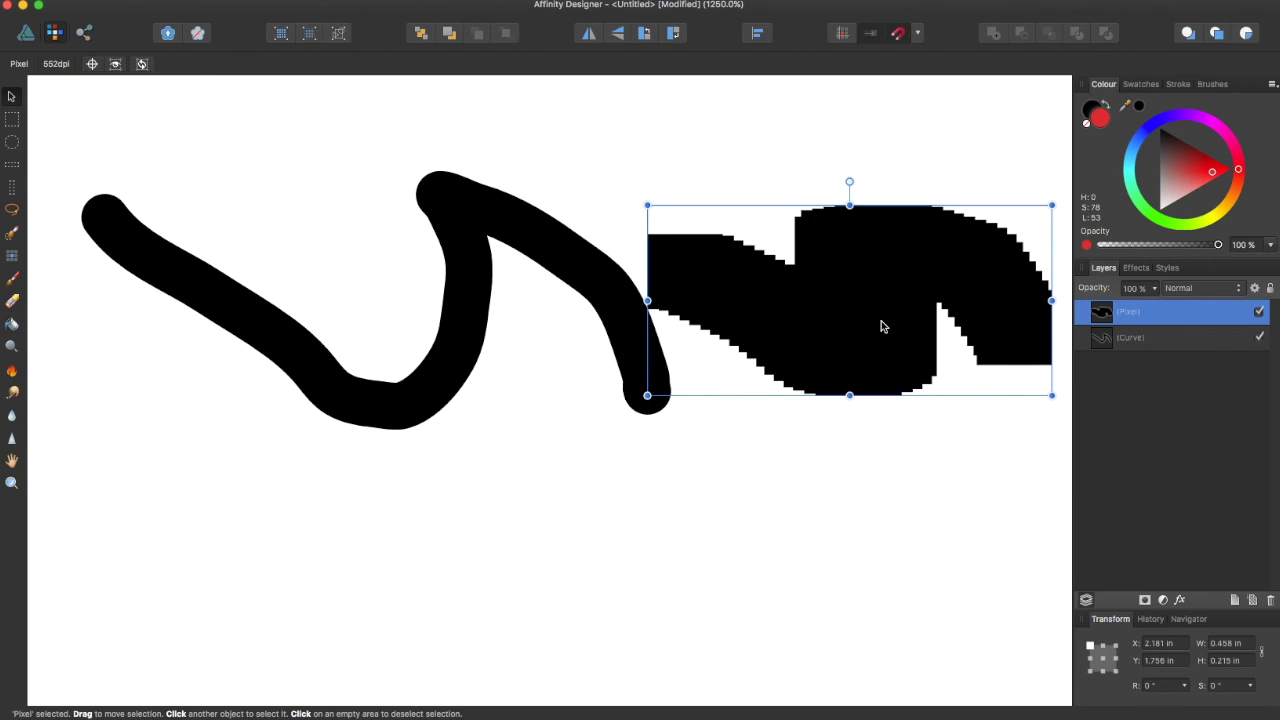